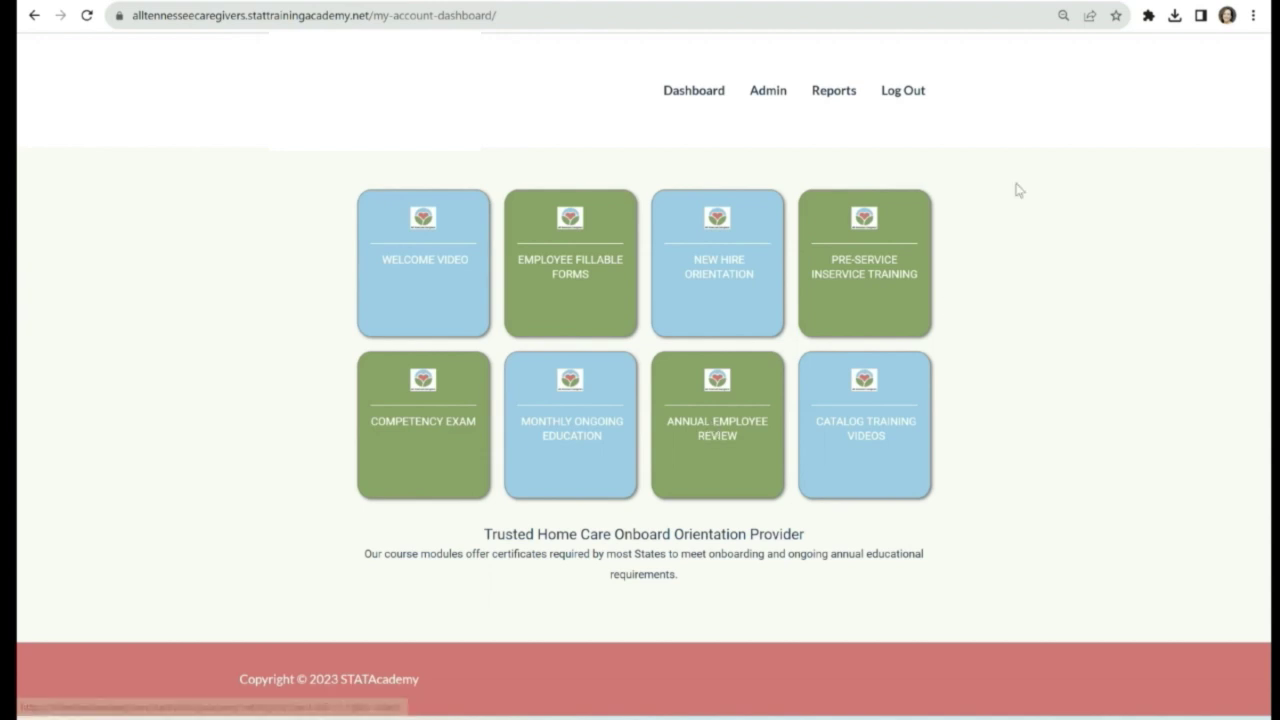
Step: Open the full employee list from the admin dashboard, review the first employee's course progress, and return to the list
click(771, 100)
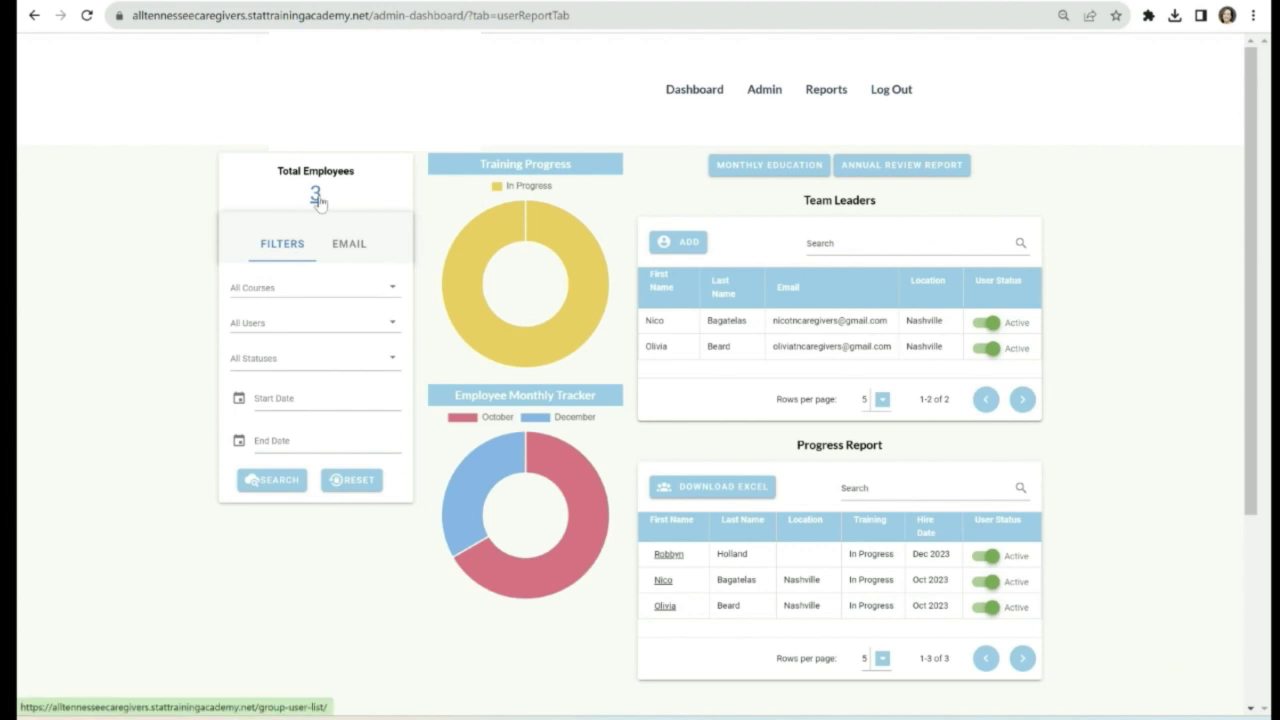
click(317, 199)
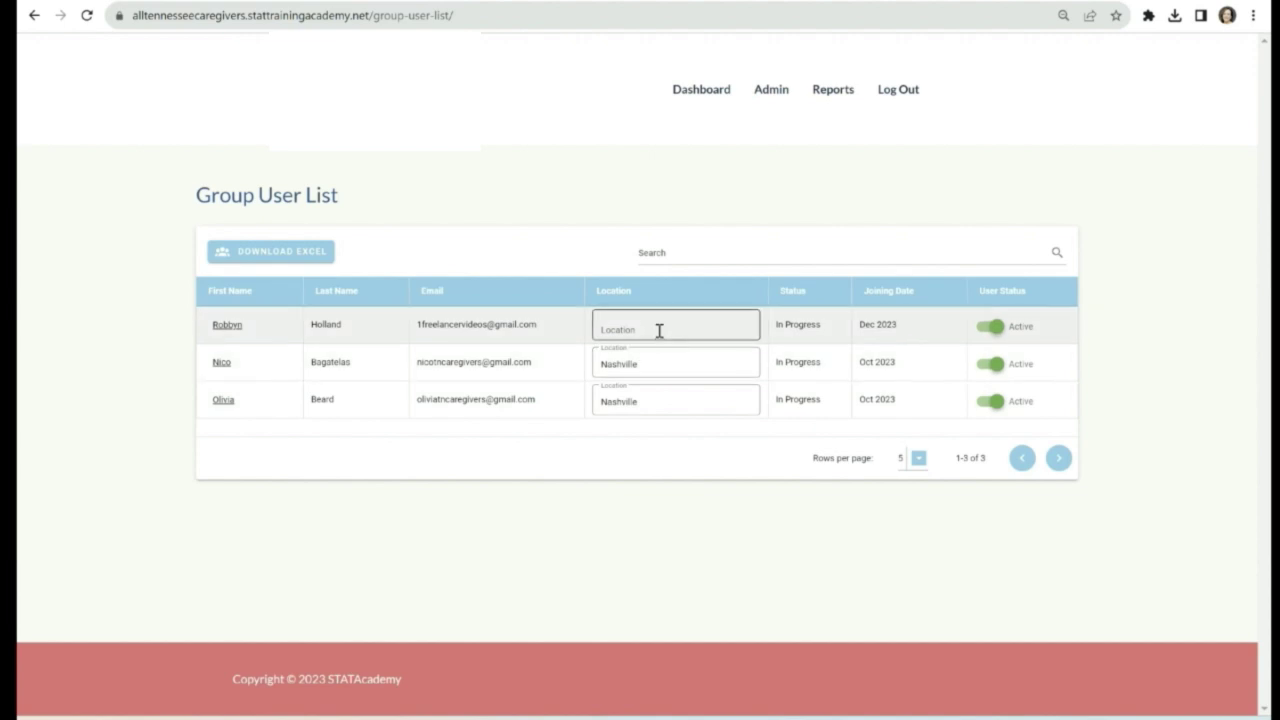
click(659, 330)
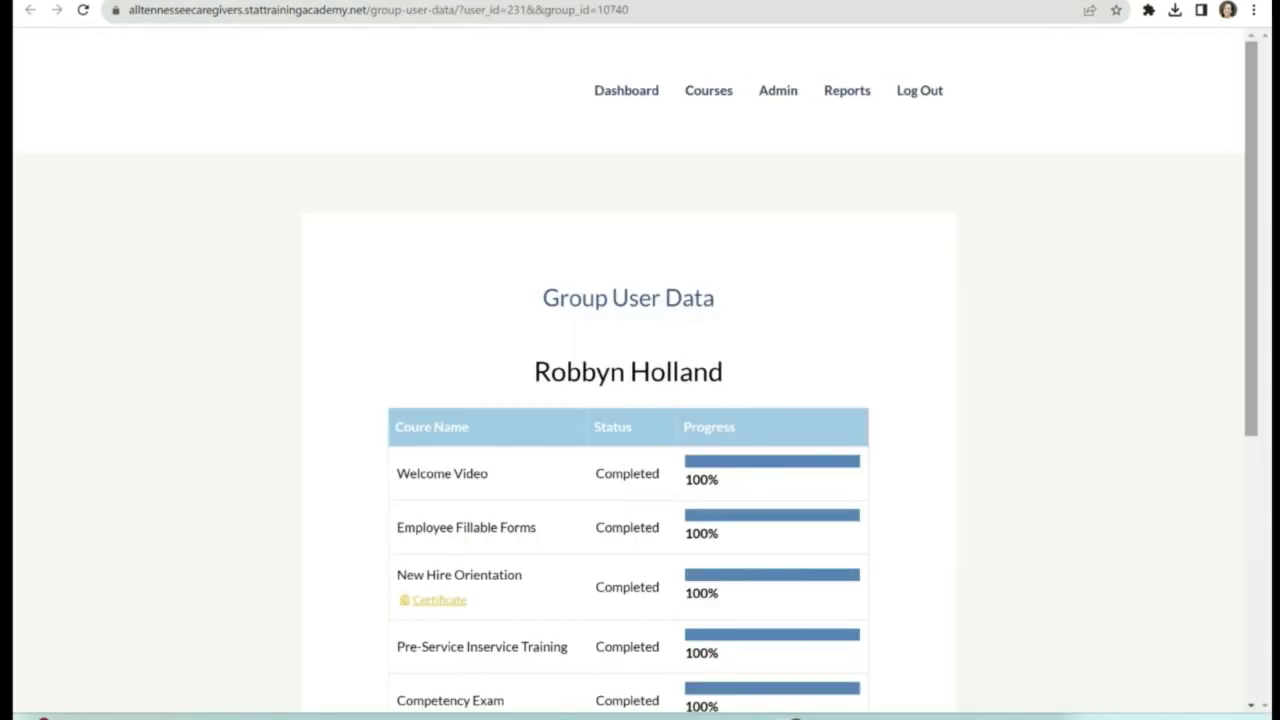
scroll(640, 400, down, 3)
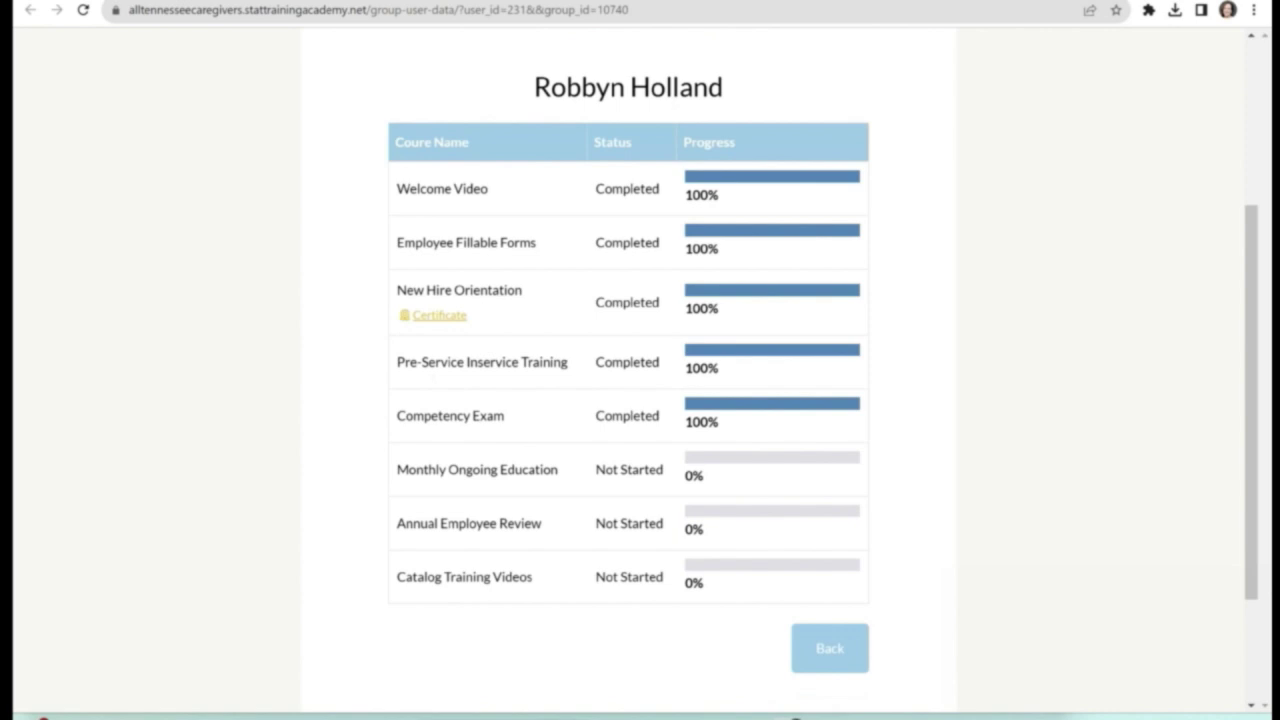
key(ctrl+minus)
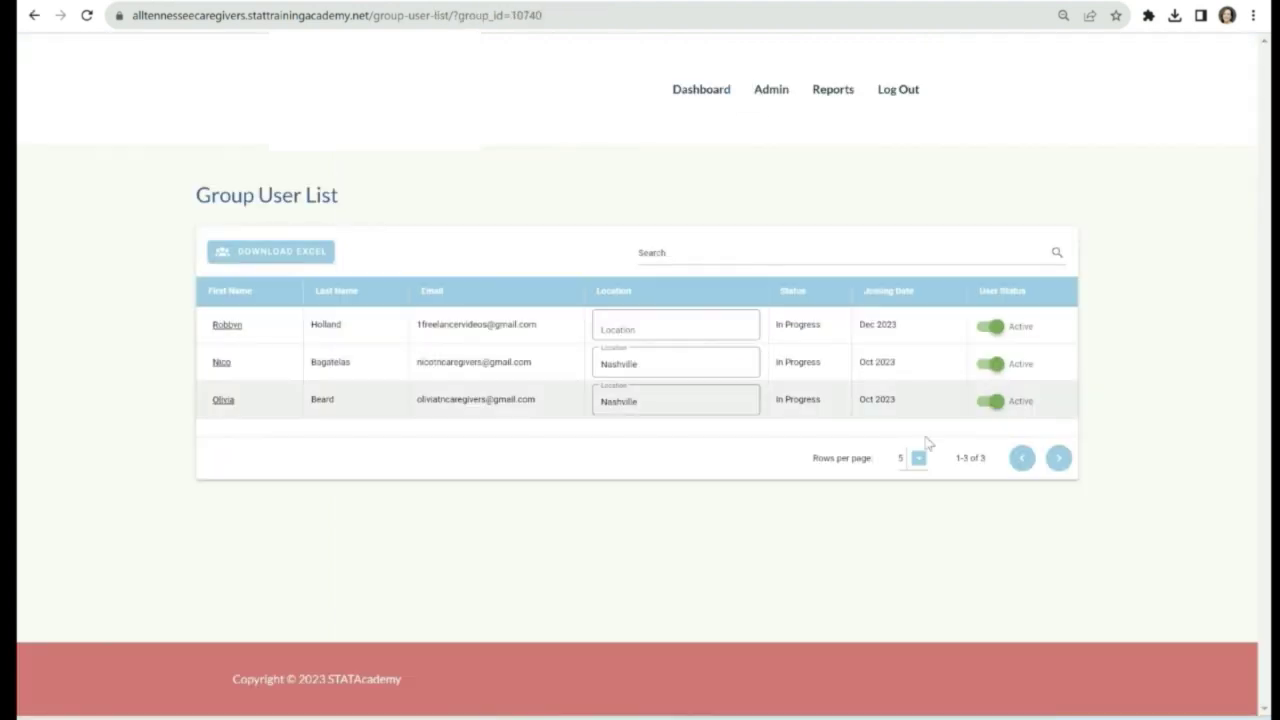
Step: Set the group user list to show all rows per page
click(923, 467)
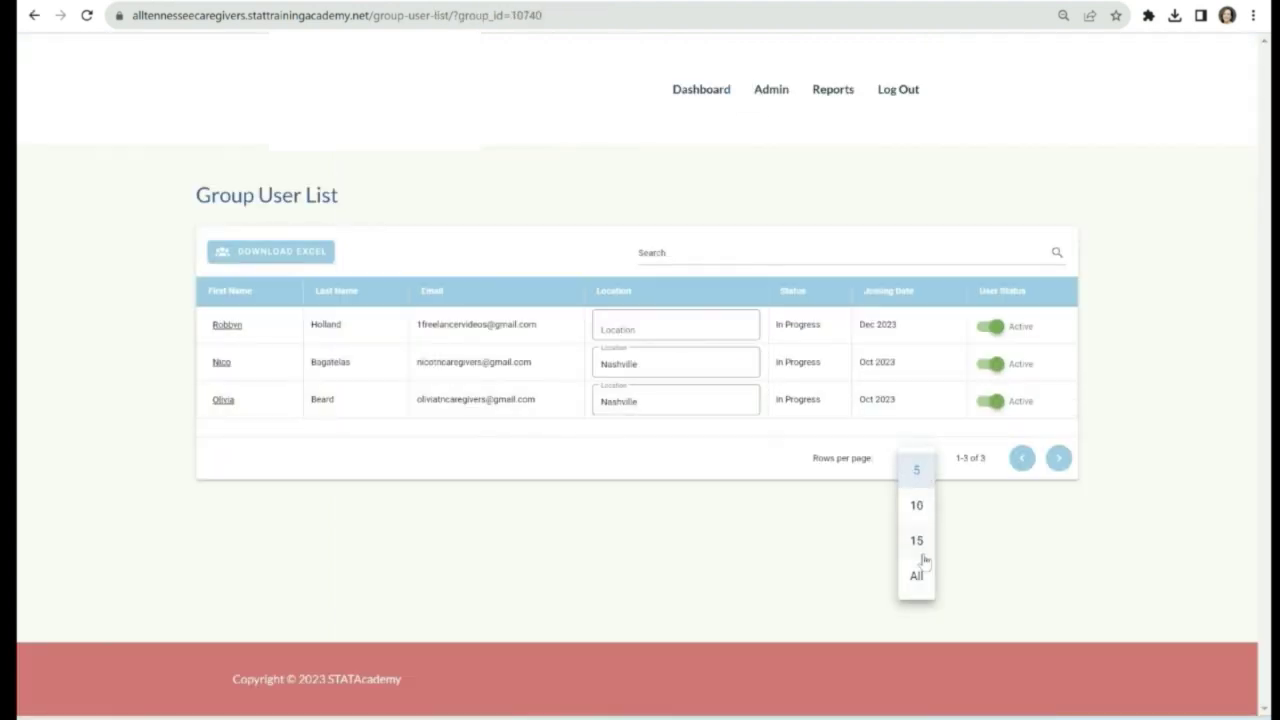
click(921, 585)
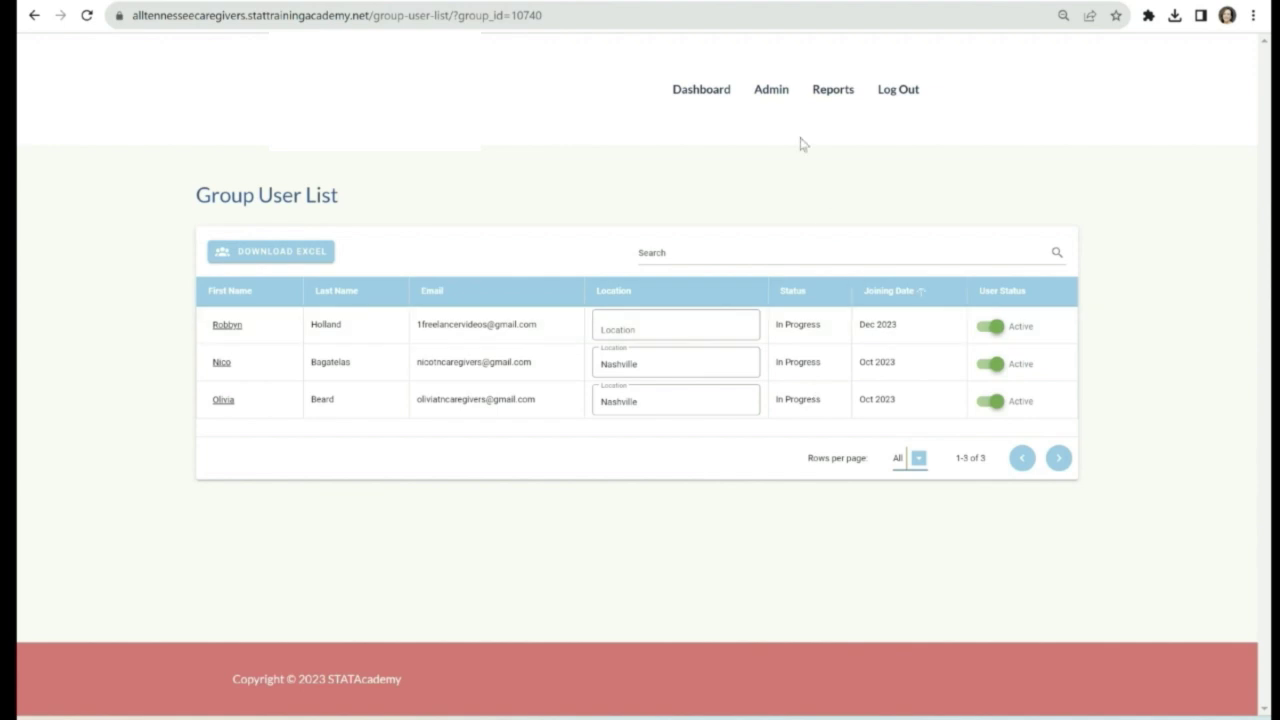
Step: View the form for adding a team leader on the admin dashboard and close it without adding anyone
click(770, 95)
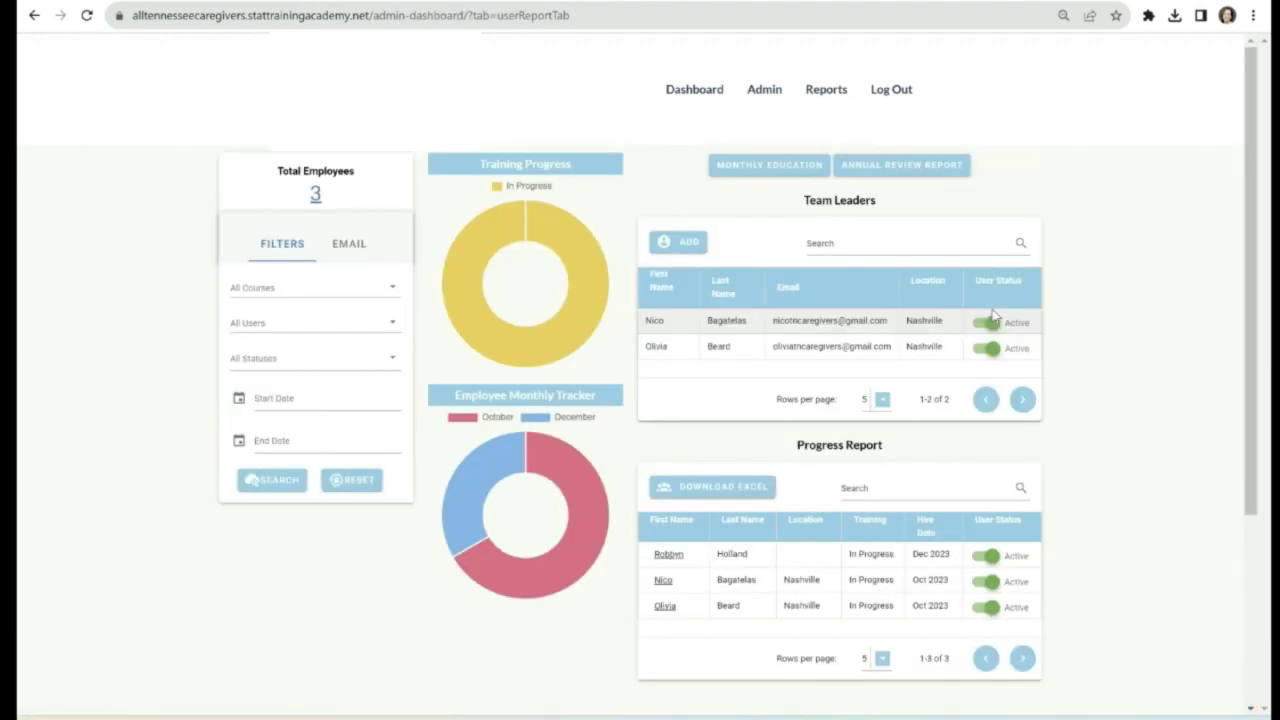
click(684, 246)
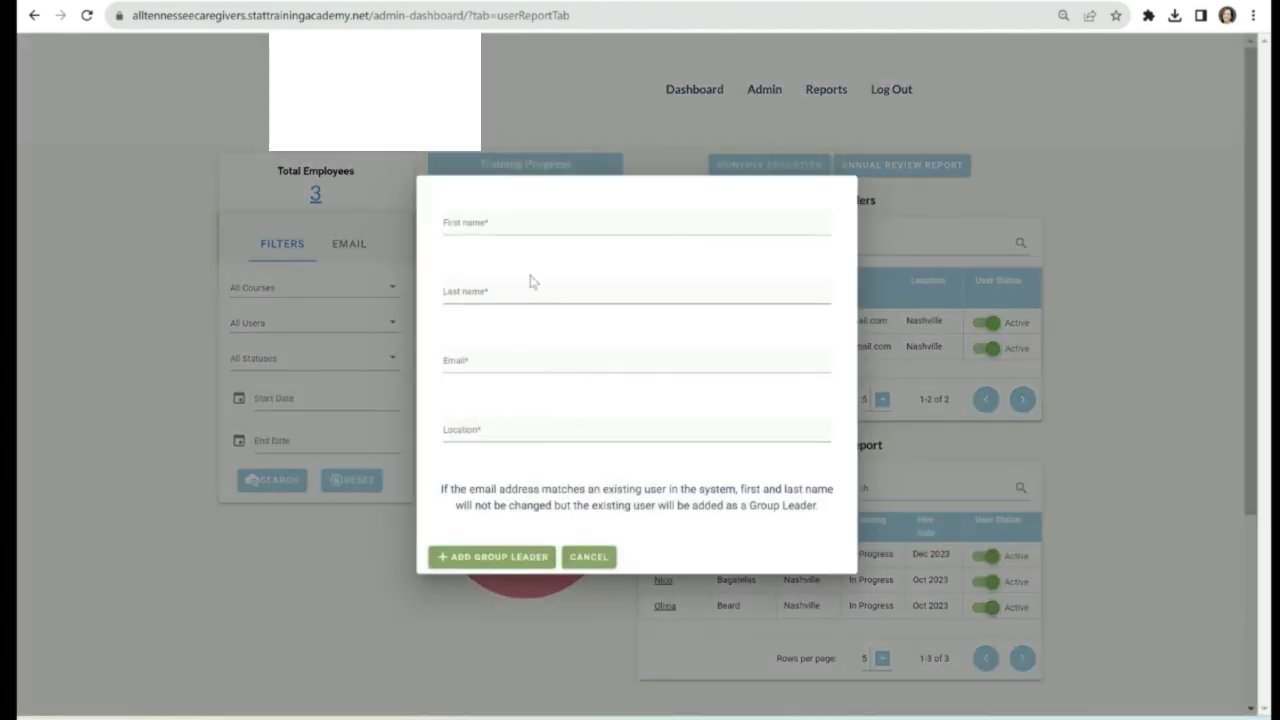
click(605, 557)
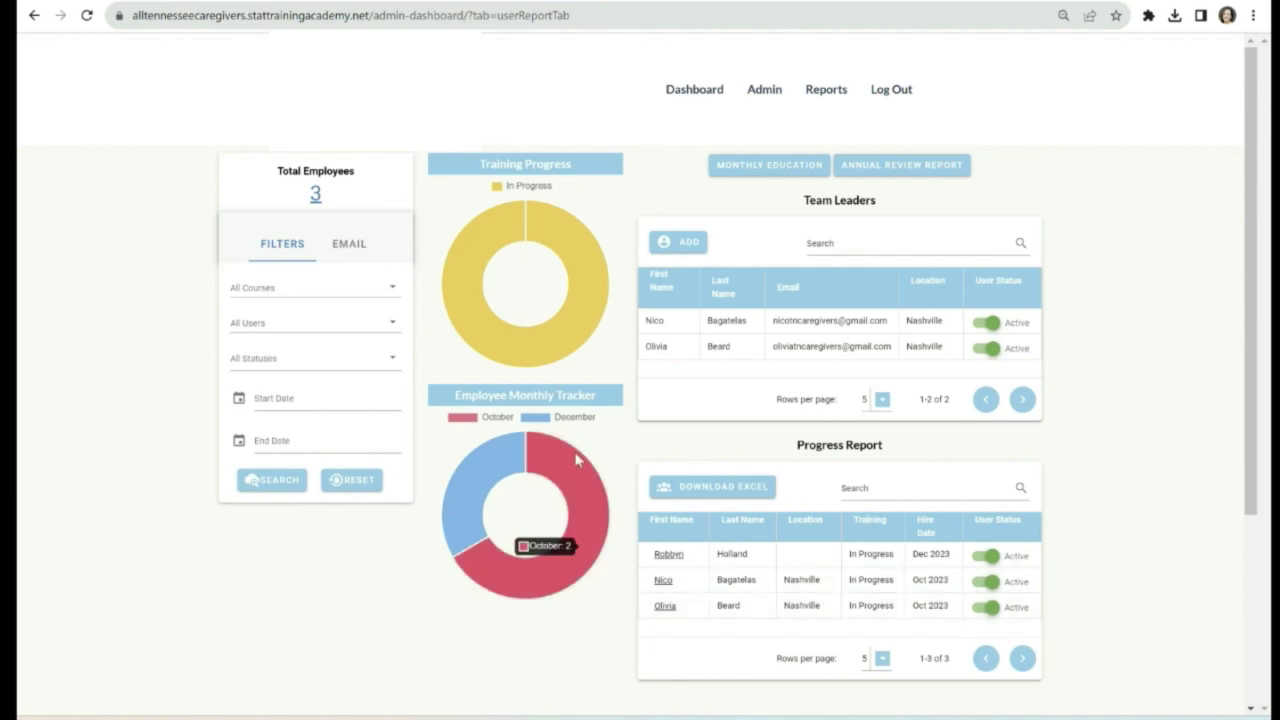
Step: Inspect the employee monthly tracker, and select the first employee as e-mail recipient to view that person's training progress chart
mouse_move(472, 508)
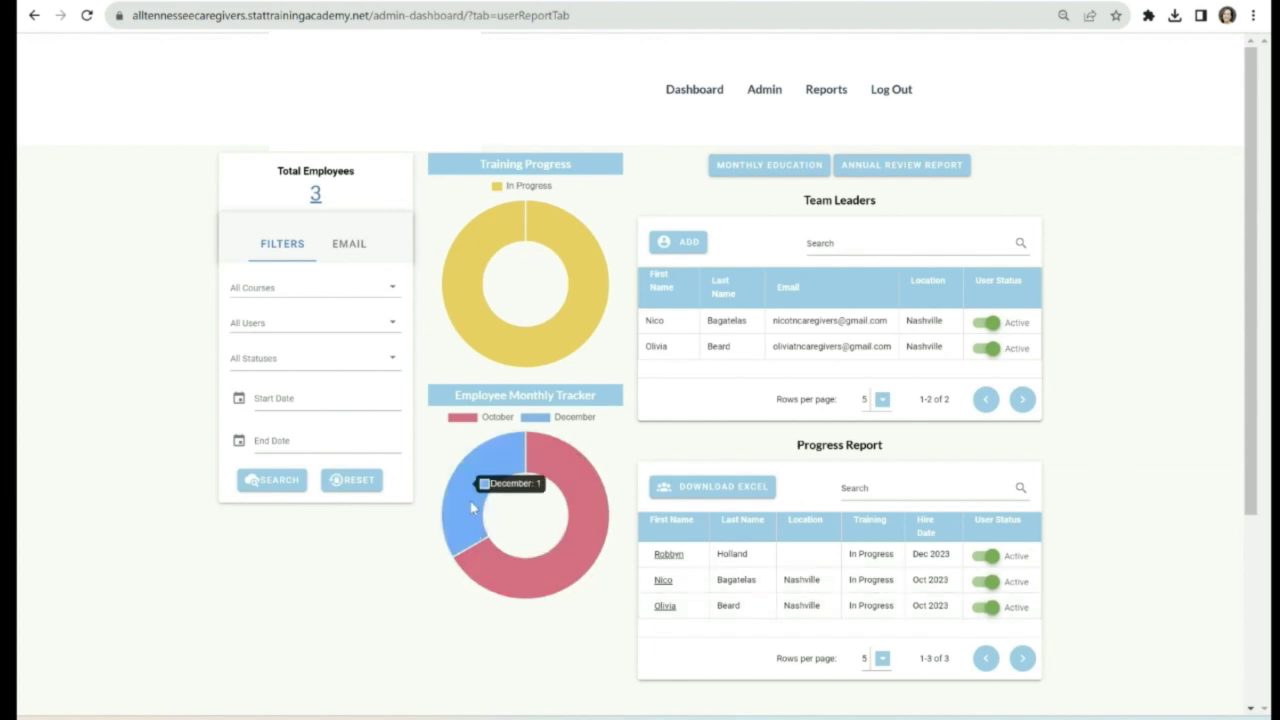
click(349, 244)
click(378, 292)
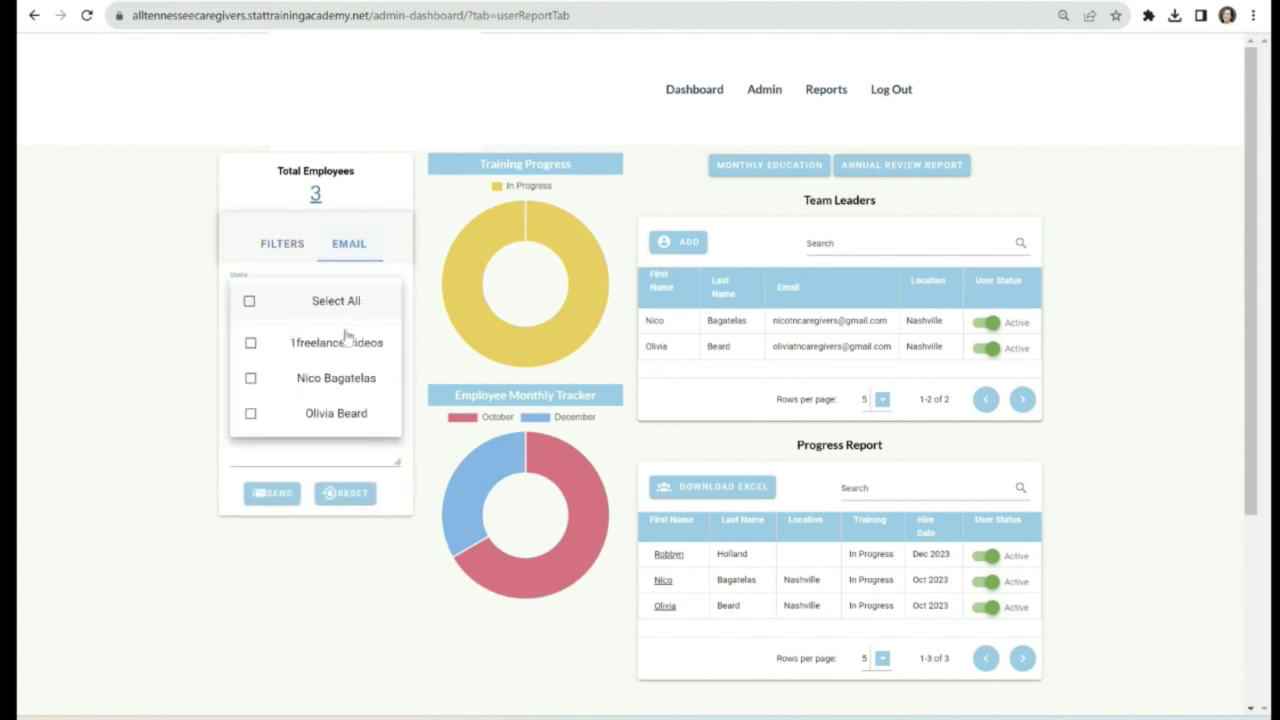
click(251, 343)
click(349, 244)
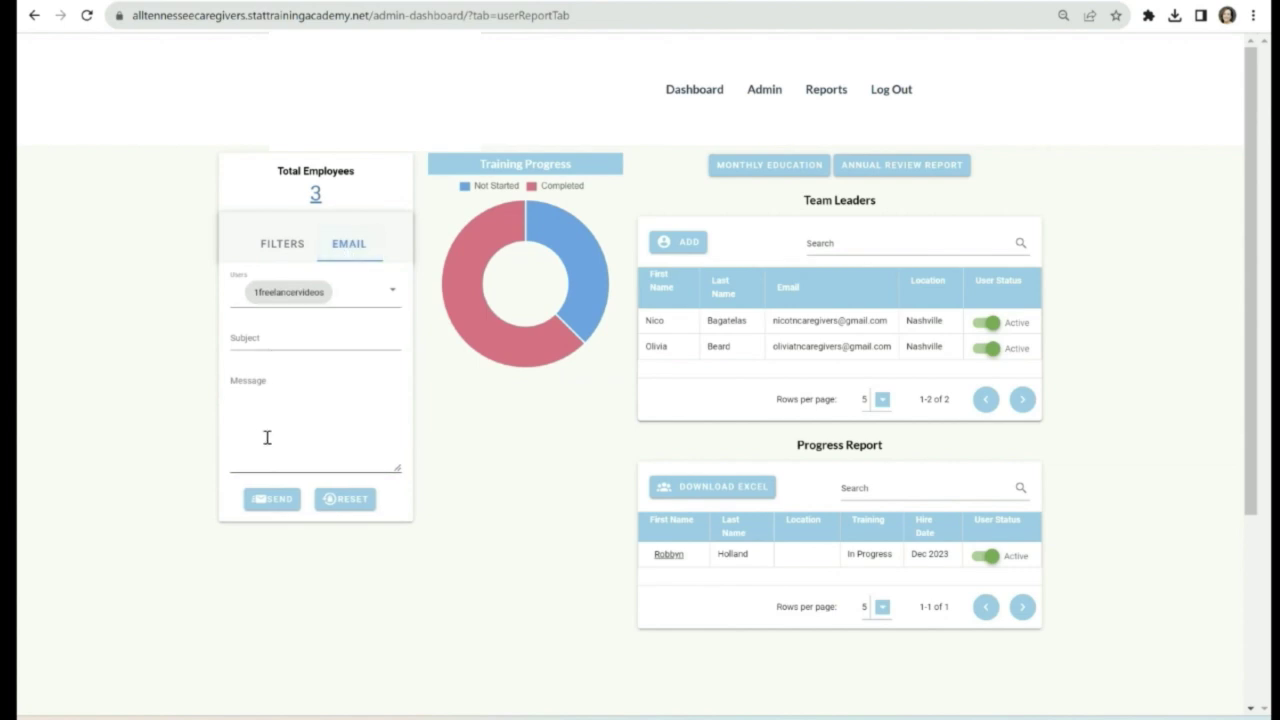
mouse_move(551, 323)
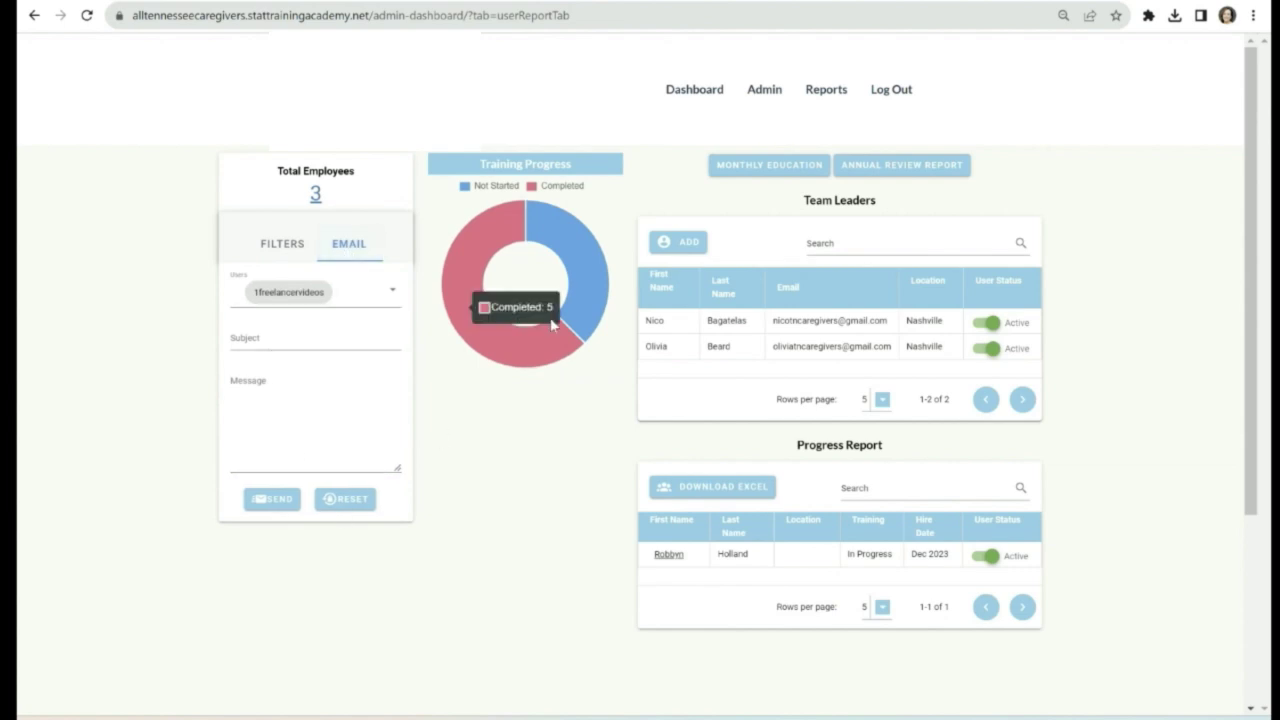
Step: Open the monthly education report from the admin dashboard and view the first employee's January certificate
click(769, 100)
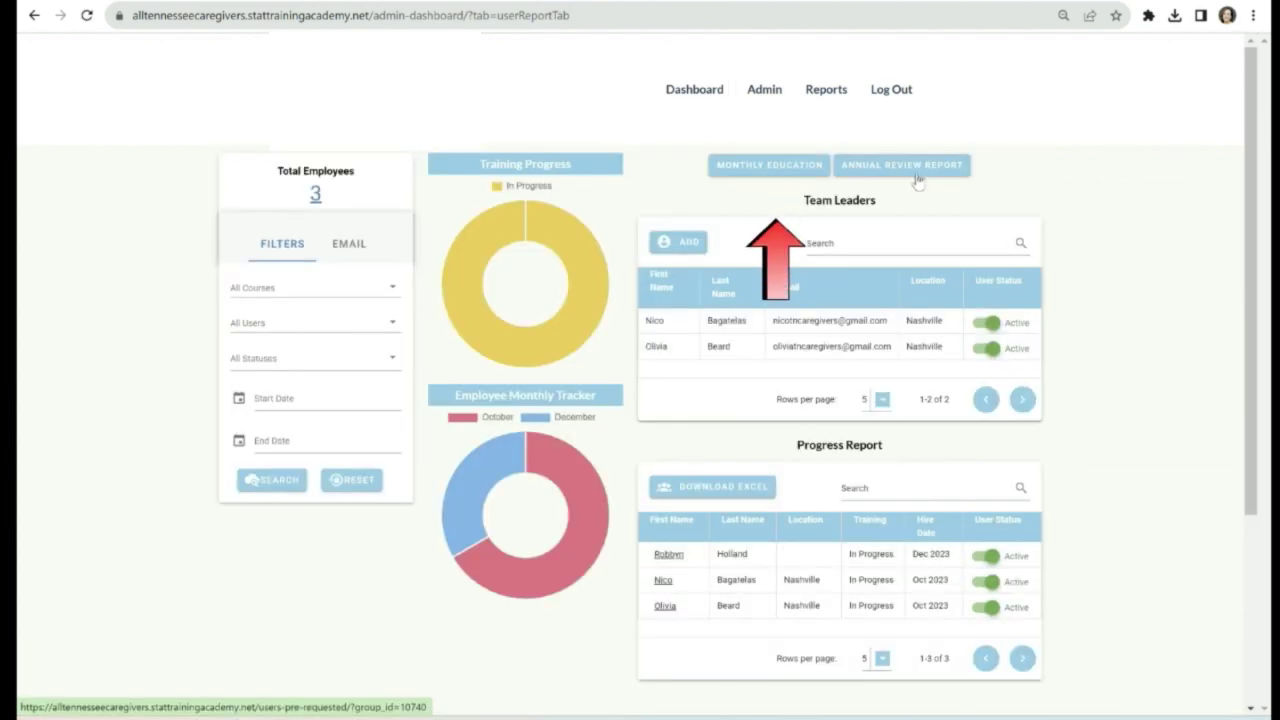
click(769, 167)
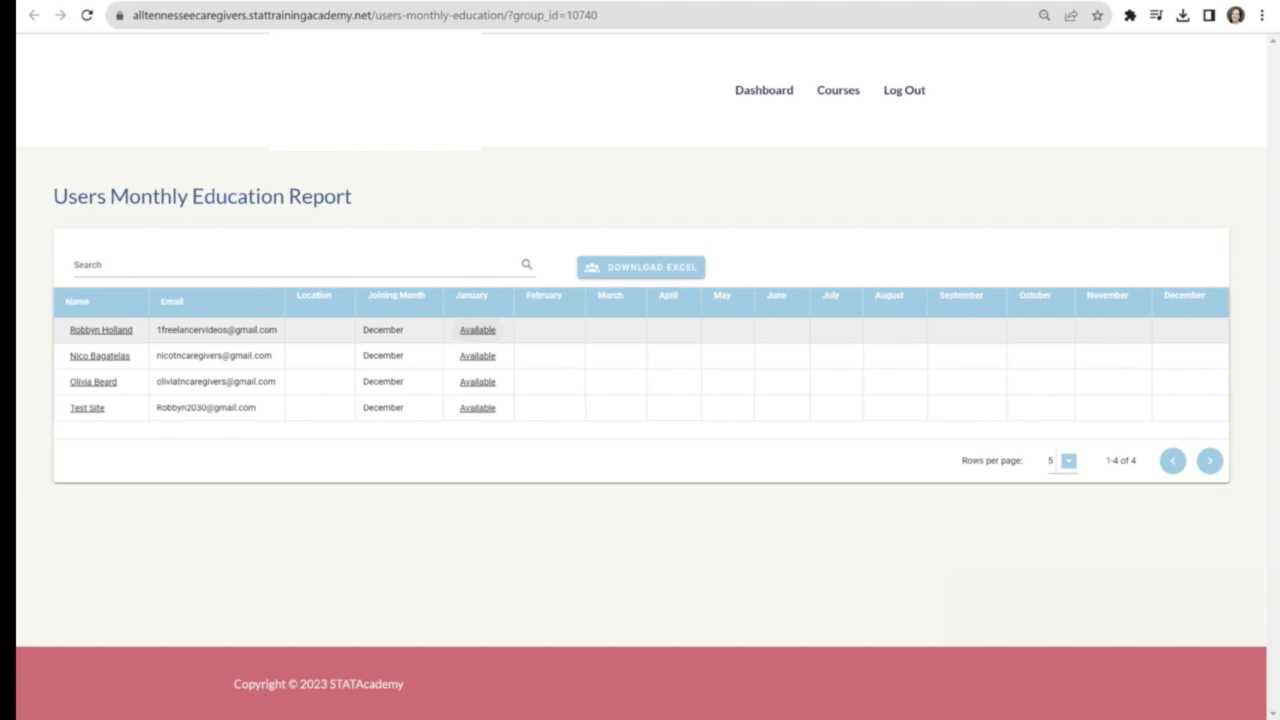
click(477, 329)
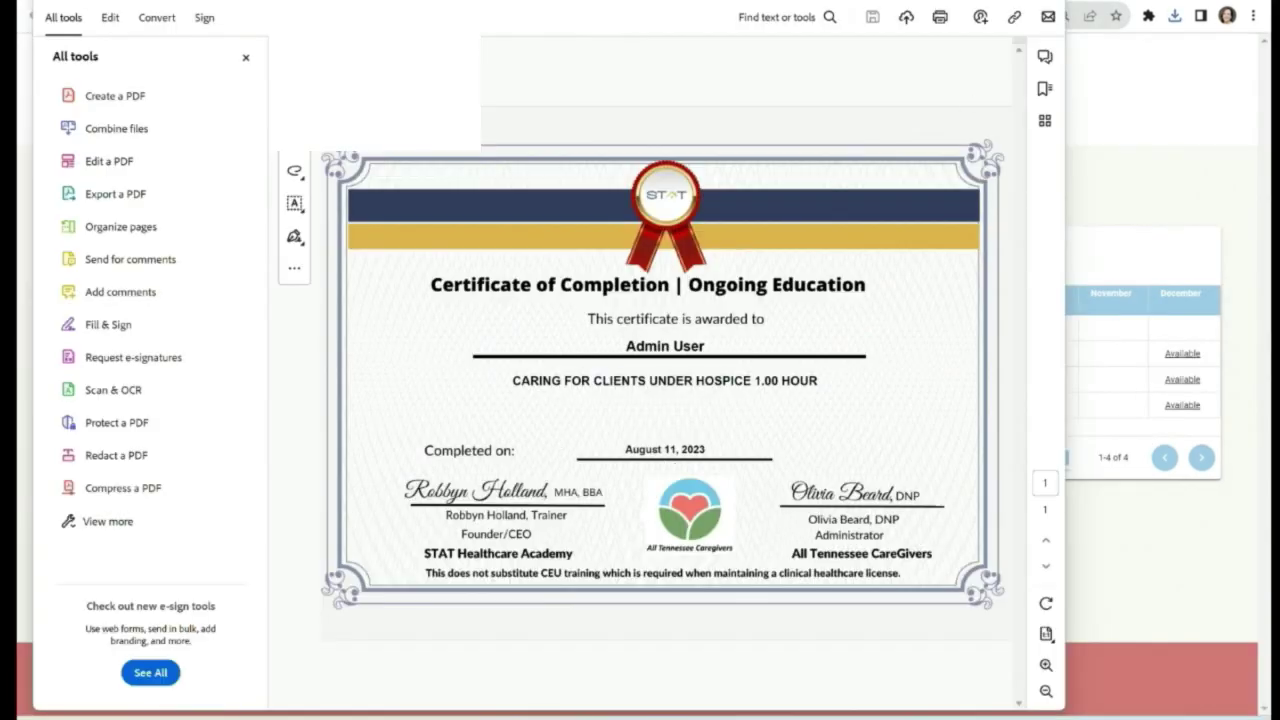
key(ctrl+w)
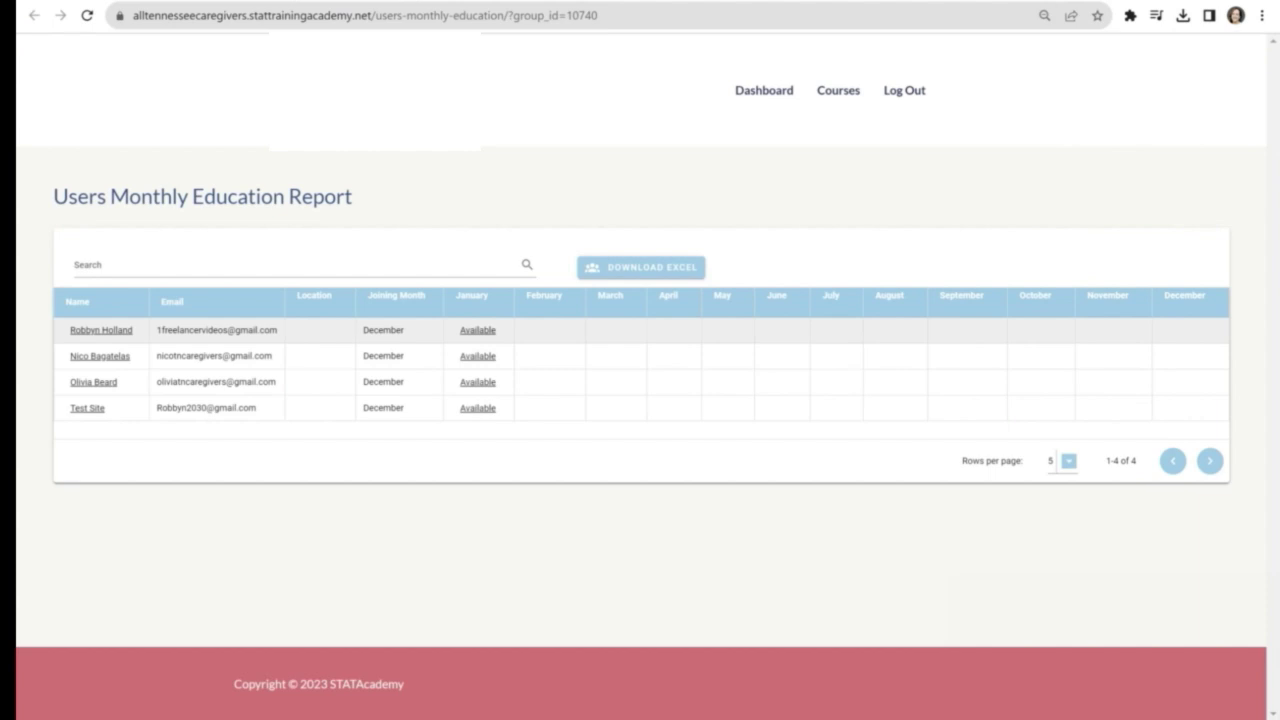
Step: Open the annual review report and browse the years 2022 and 2023 in its month filter without choosing a month
key(alt+Left)
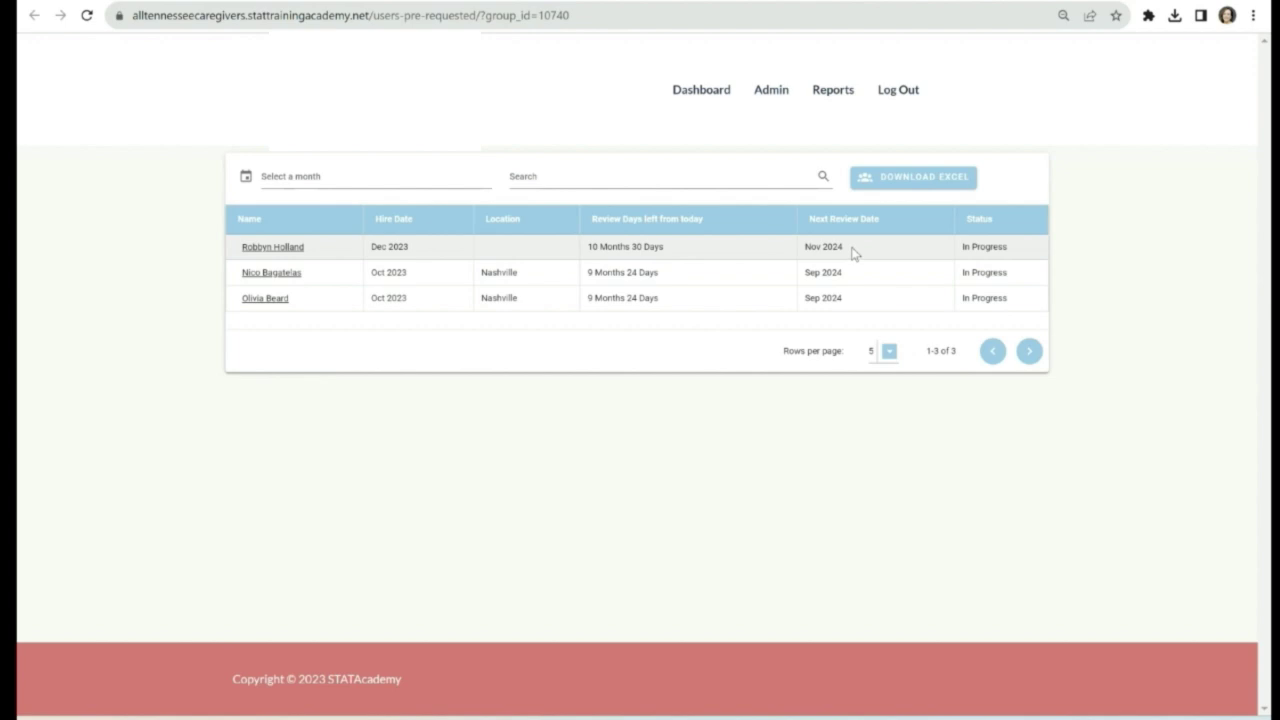
click(325, 178)
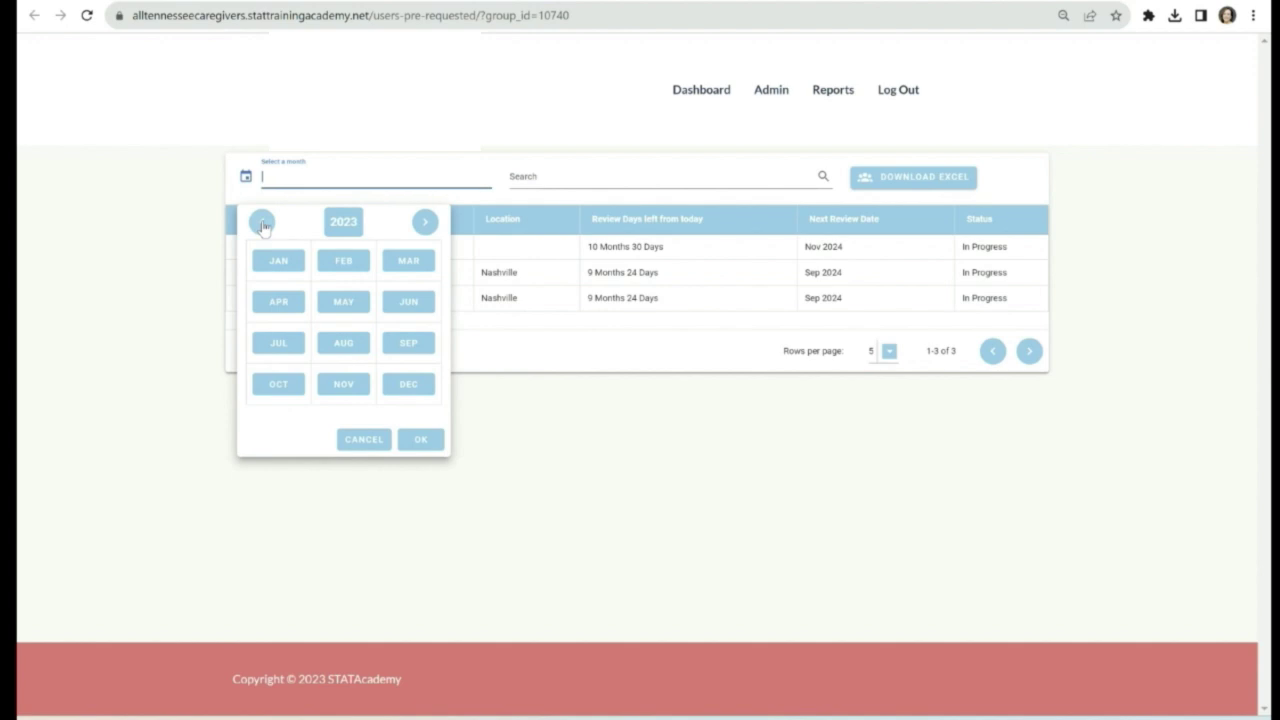
click(262, 223)
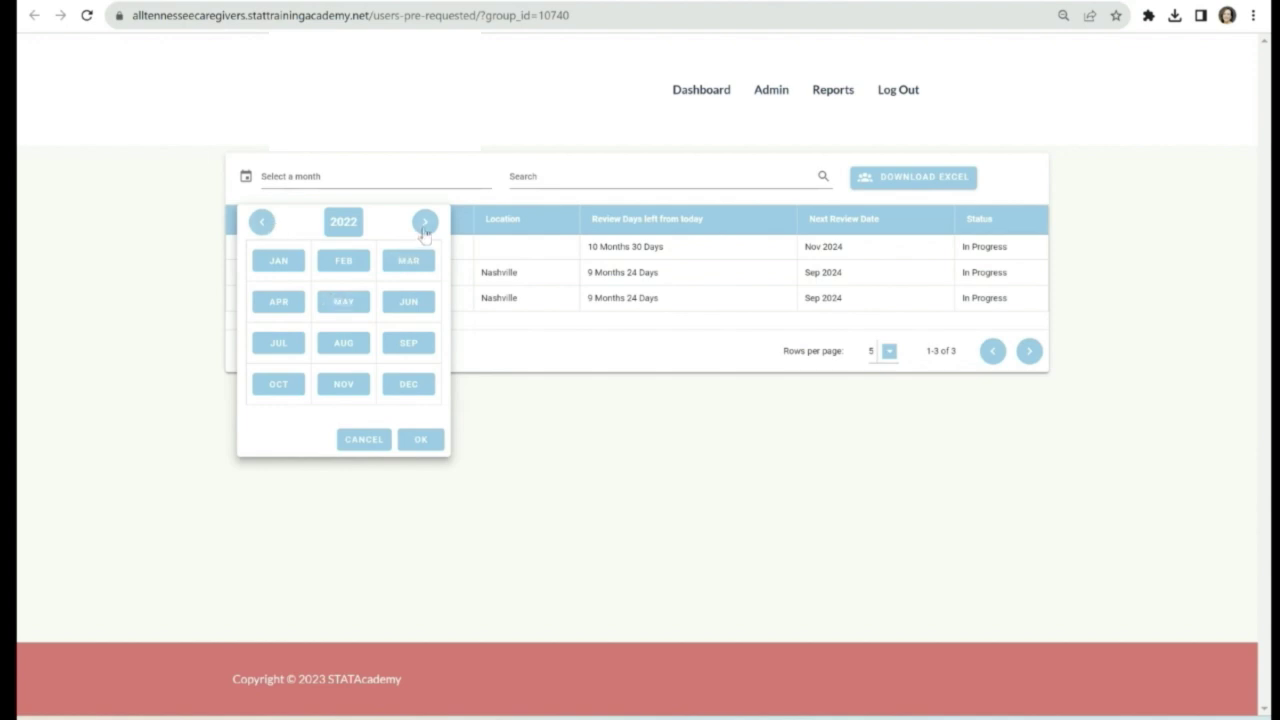
click(424, 231)
click(421, 439)
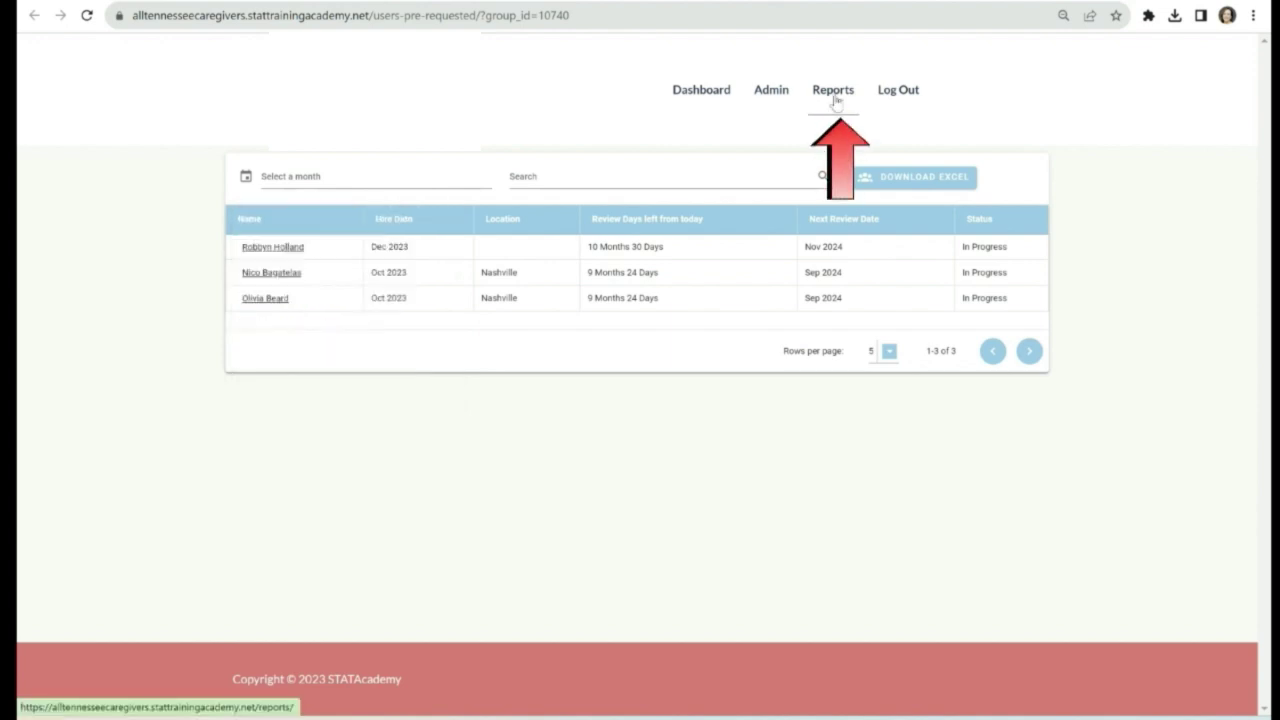
Step: Open the reports page and review the completion figures and quiz scores in its course list
click(835, 100)
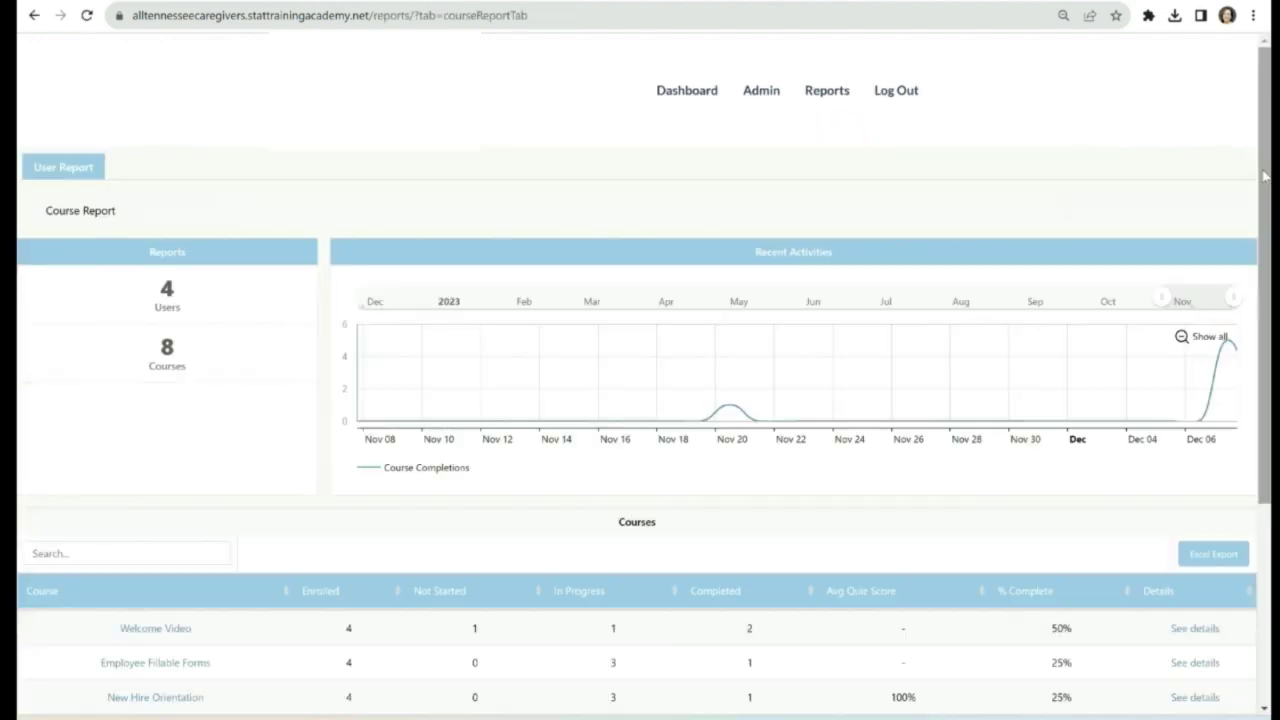
scroll(644, 375, down, 3)
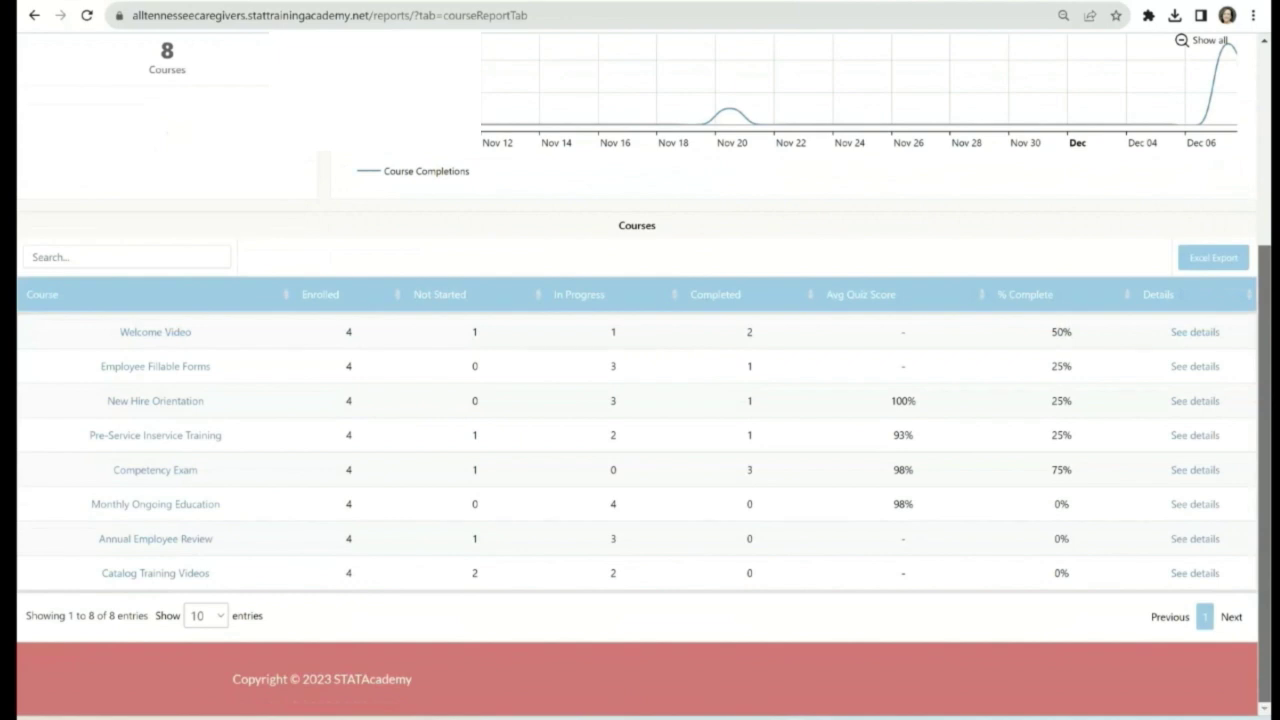
scroll(686, 109, up, 2)
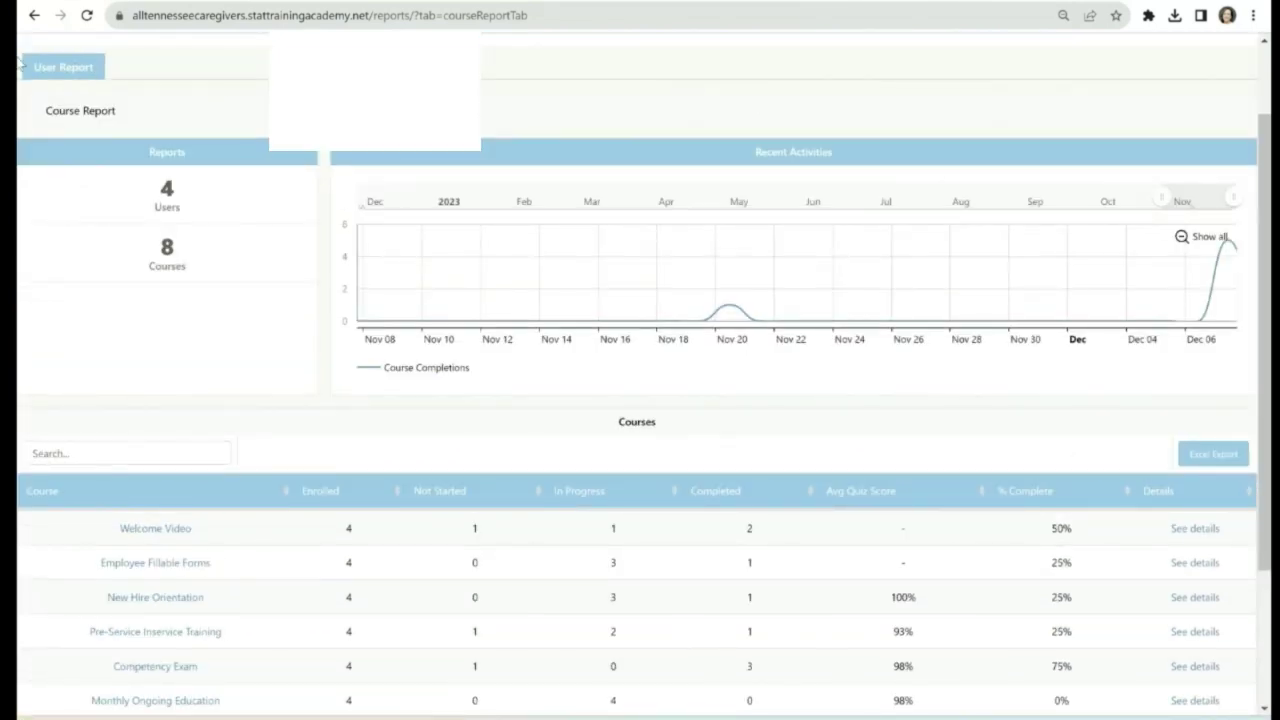
Step: Open the user report for the last listed user and view the quiz results of the Pre-Service Inservice Training course
click(63, 77)
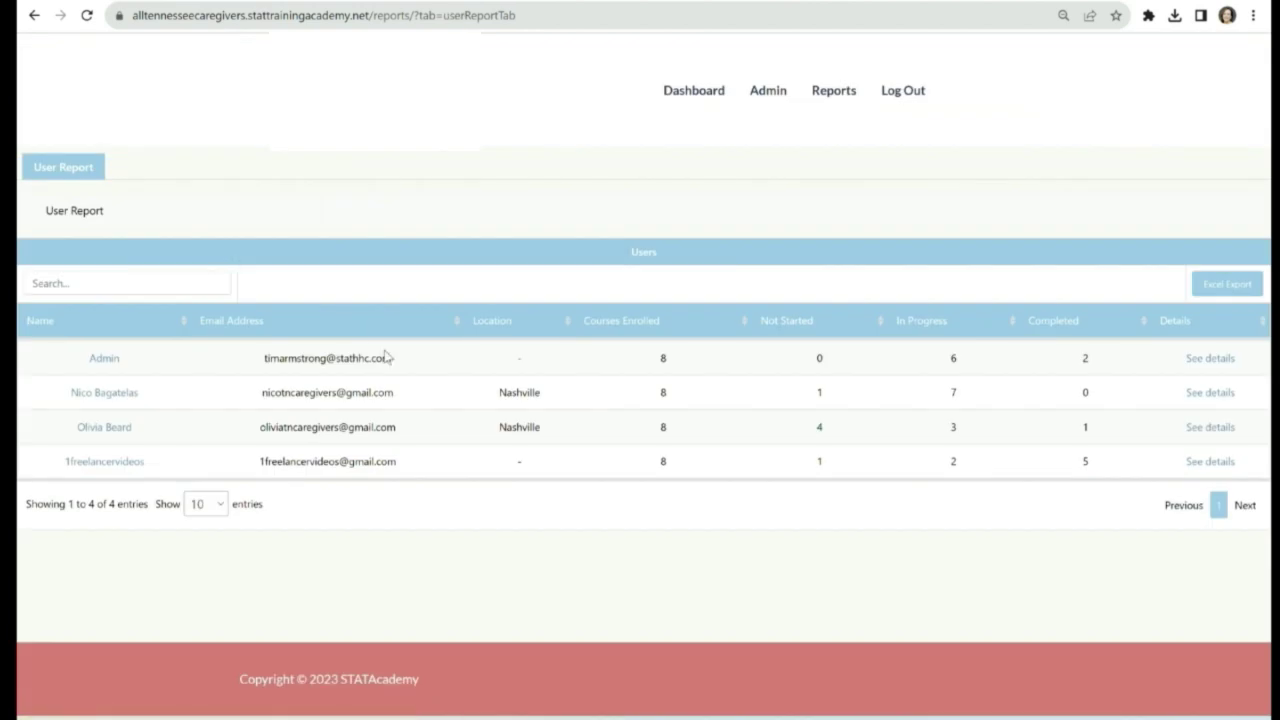
click(110, 465)
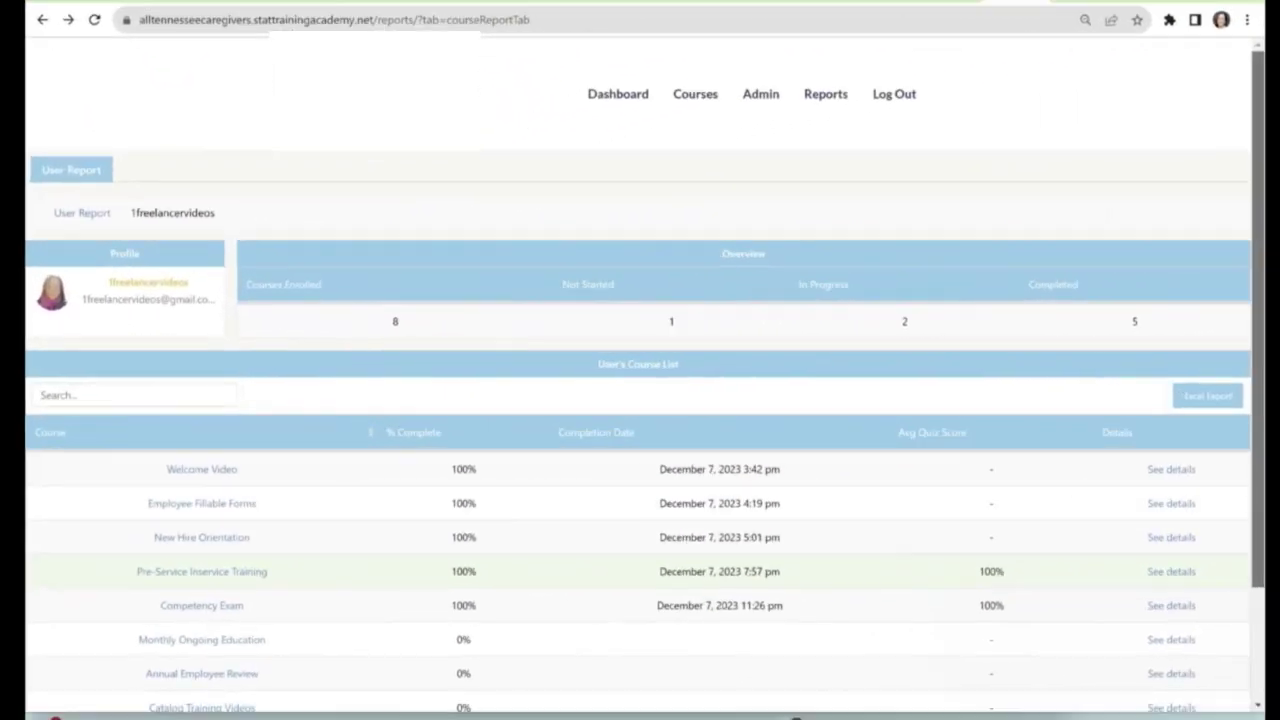
scroll(640, 400, down, 2)
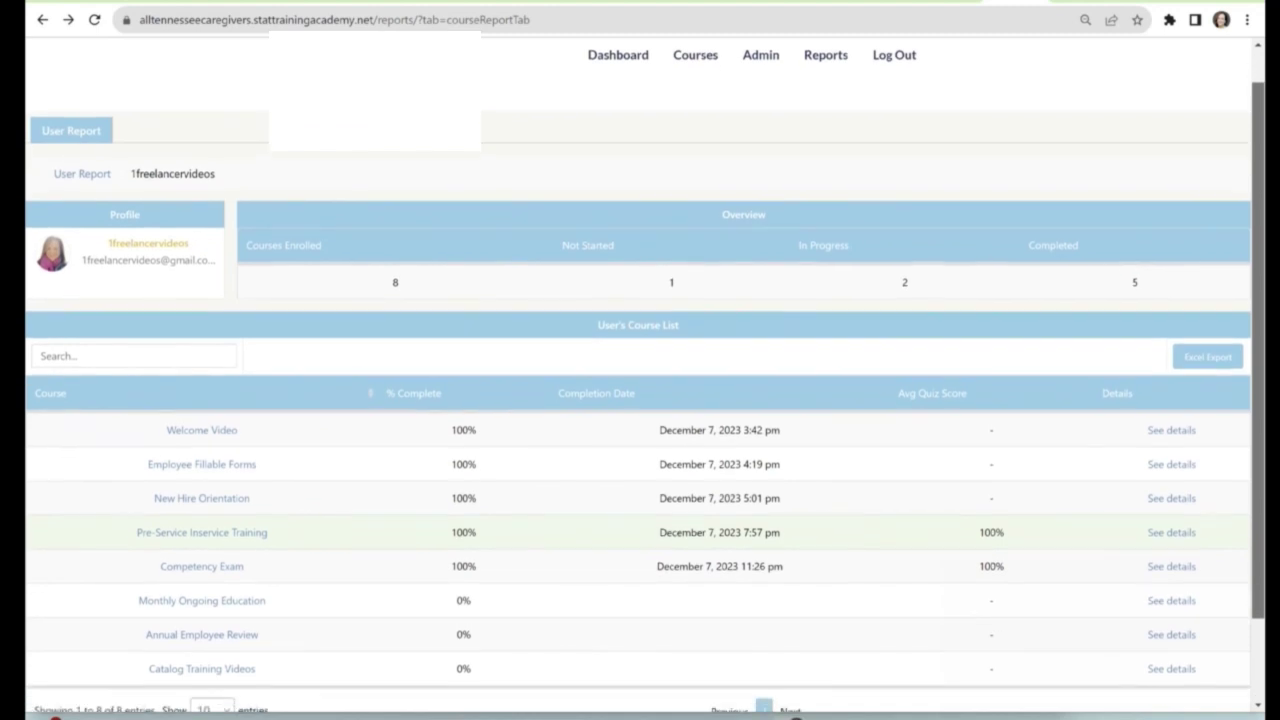
scroll(640, 400, down, 1)
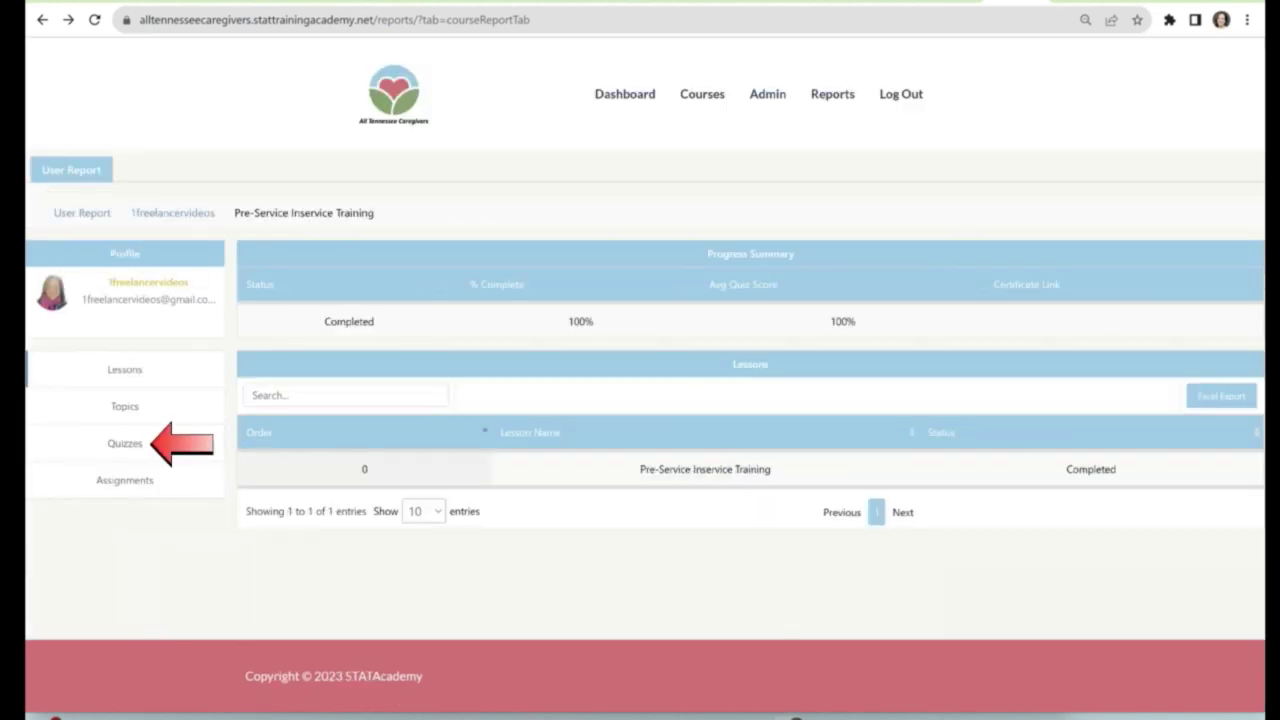
click(125, 443)
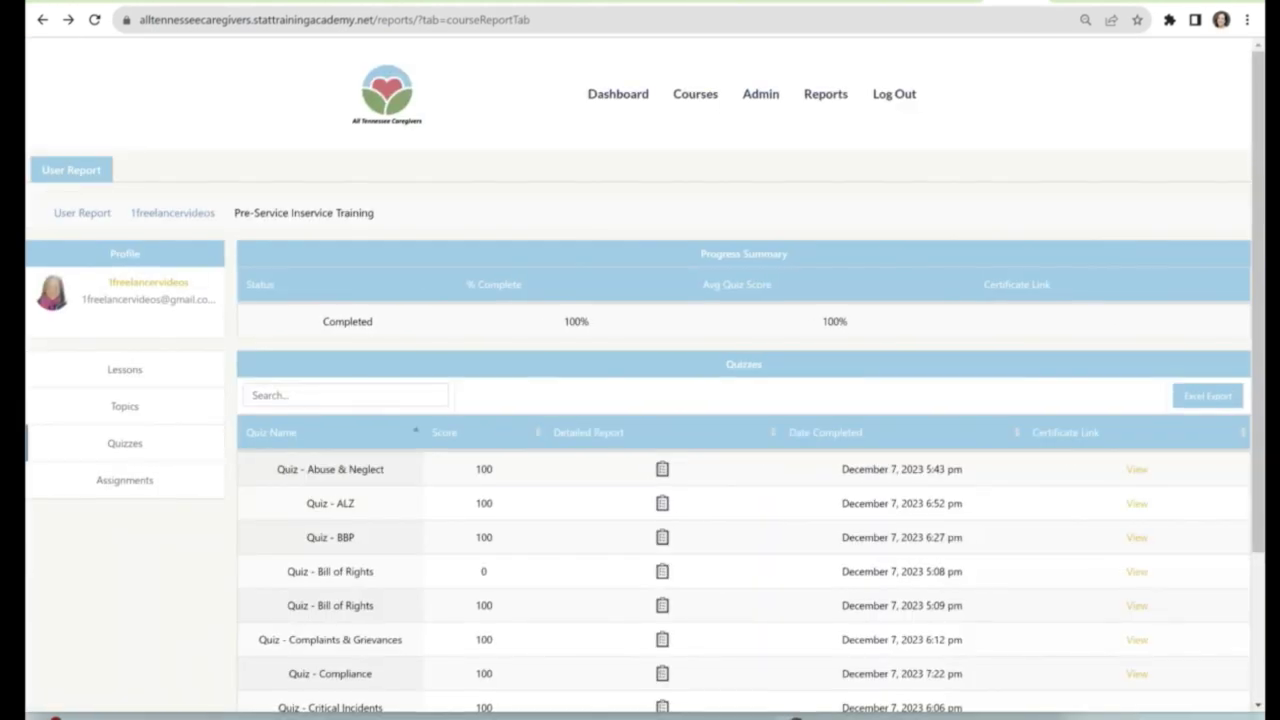